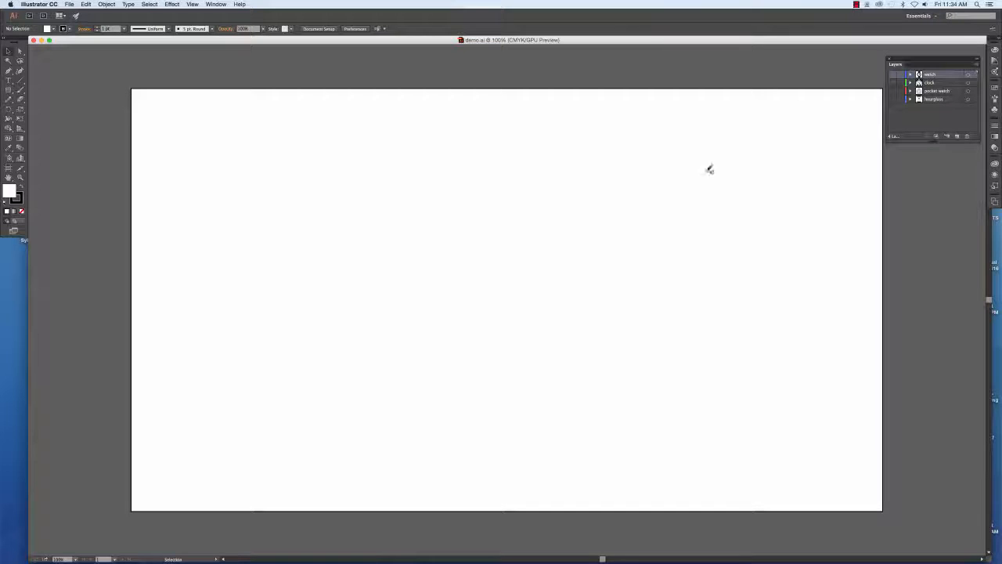
Step: Show all four artwork layers, then hide clock, pocket watch and hourglass, leaving the watch layer visible
drag(901, 61, 718, 60)
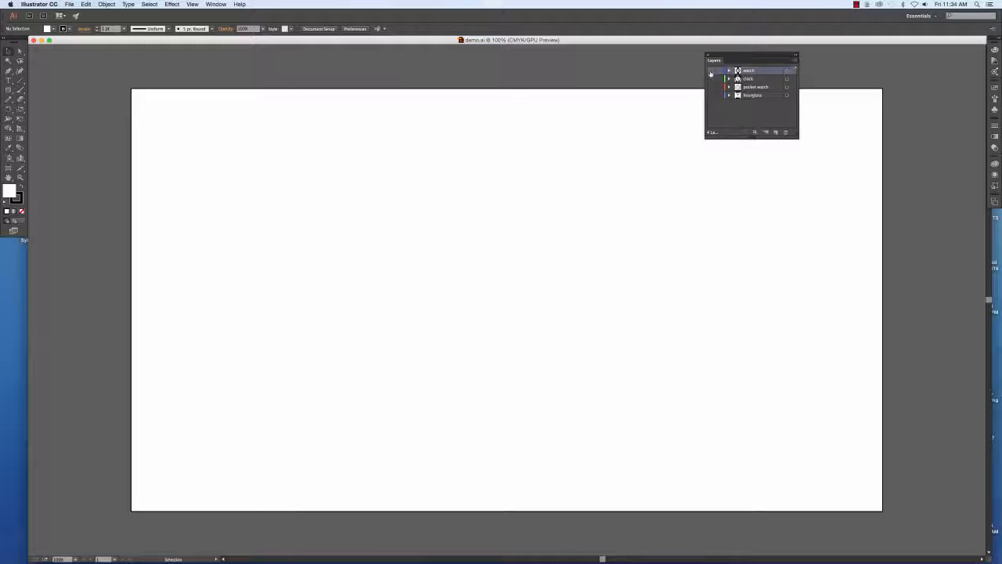
drag(711, 71, 710, 96)
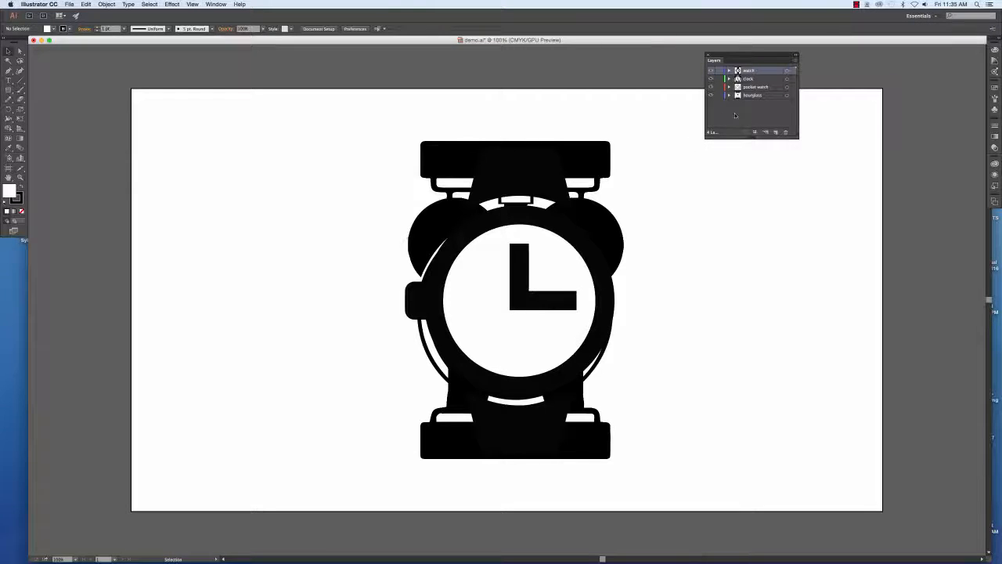
drag(712, 96, 711, 79)
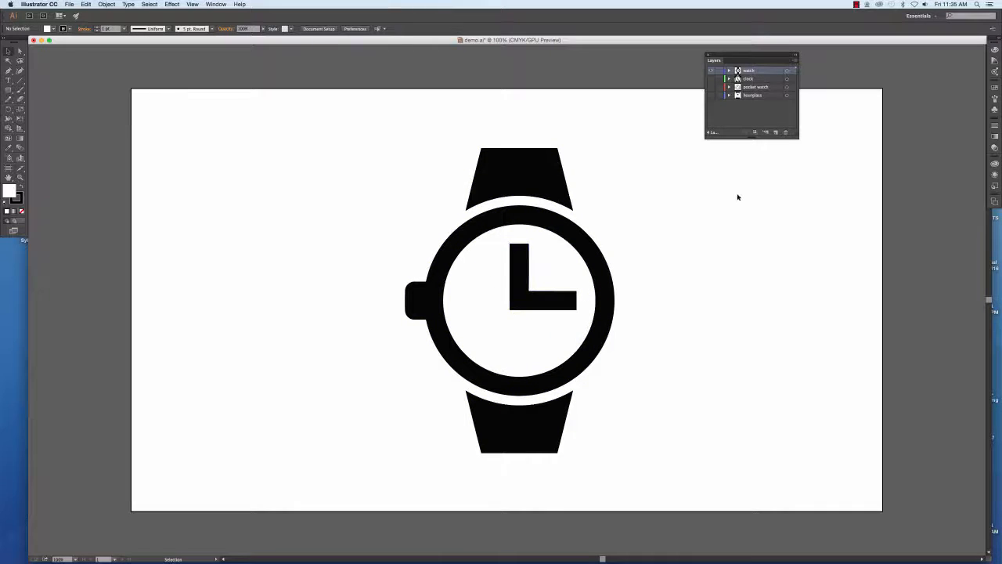
Step: Create a new layer above the watch layer and cut the L-shaped hands from the watch artwork
click(776, 132)
key(a)
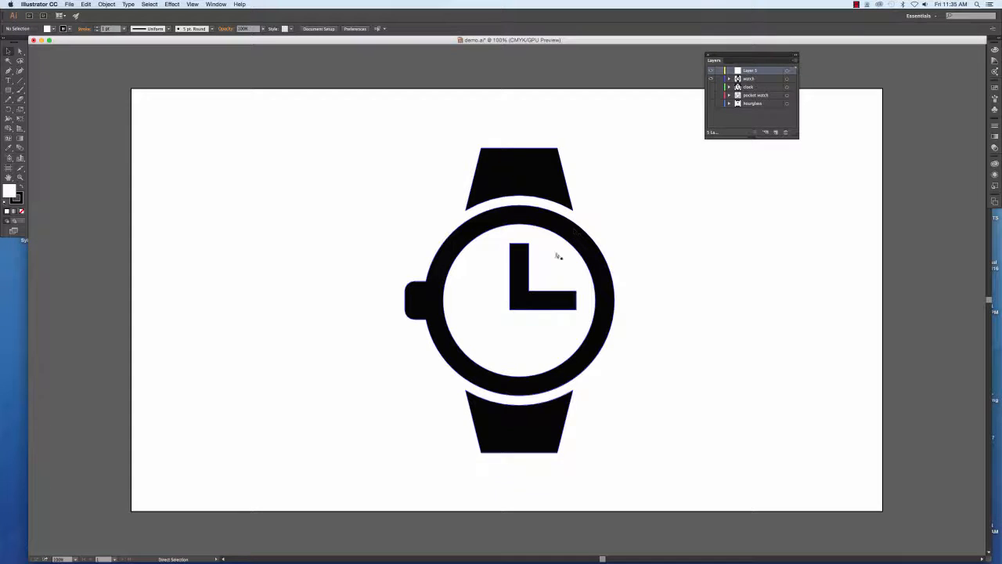
alt+click(524, 294)
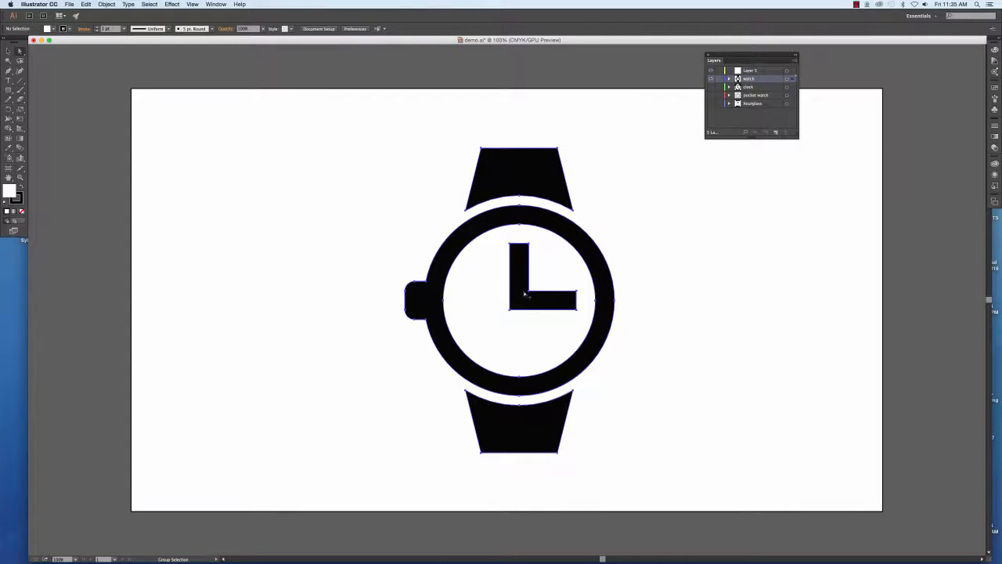
click(643, 234)
click(514, 273)
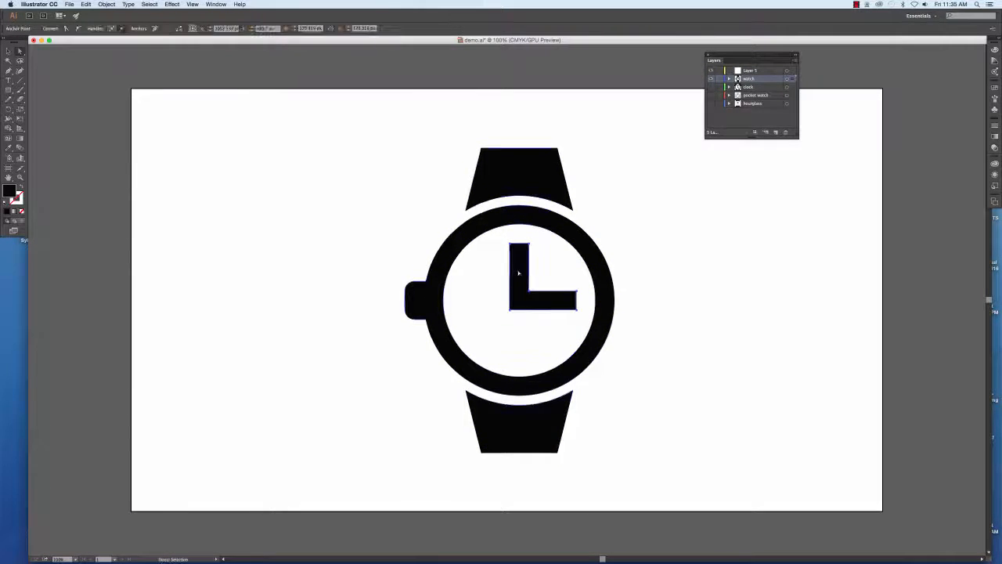
click(534, 249)
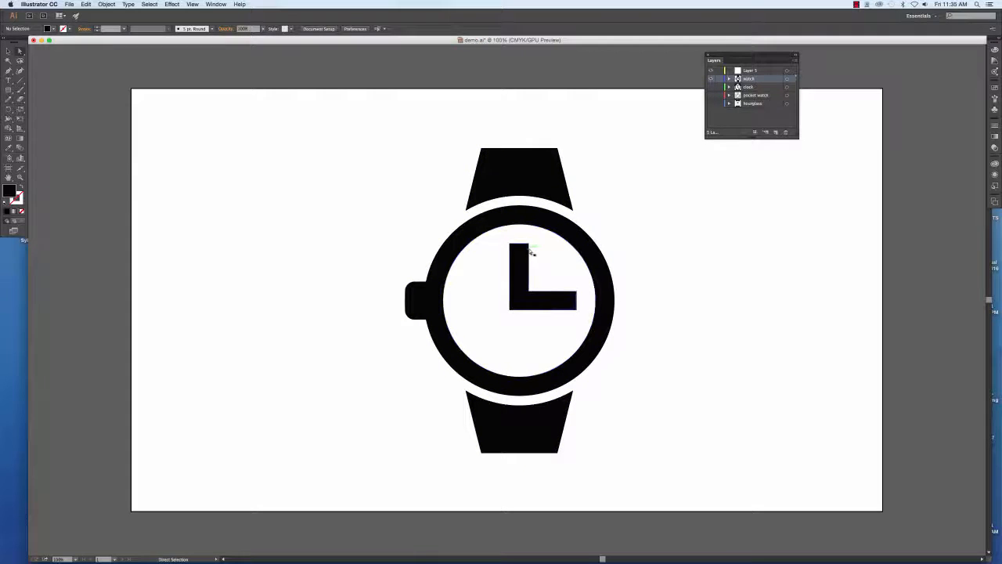
alt+click(531, 250)
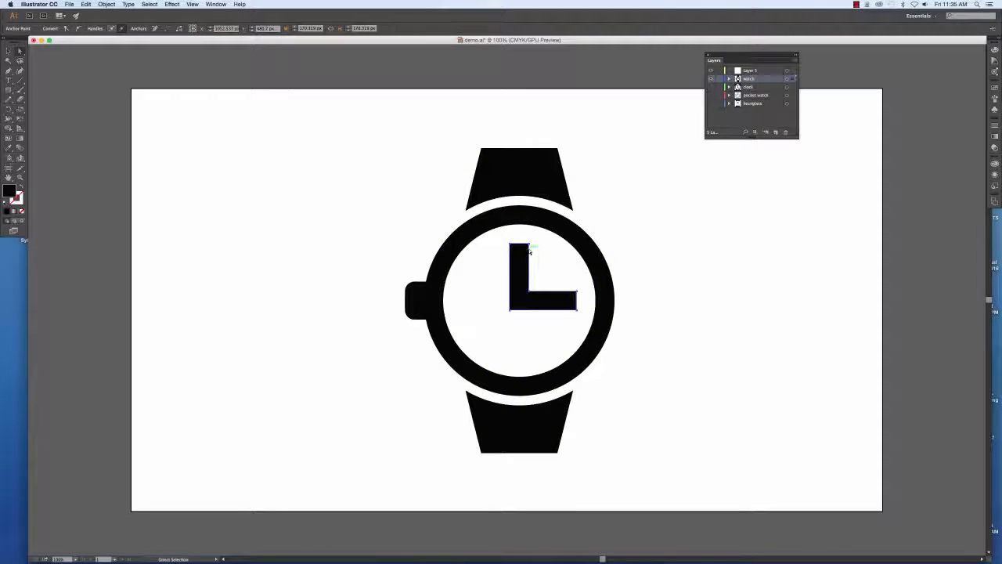
alt+click(531, 251)
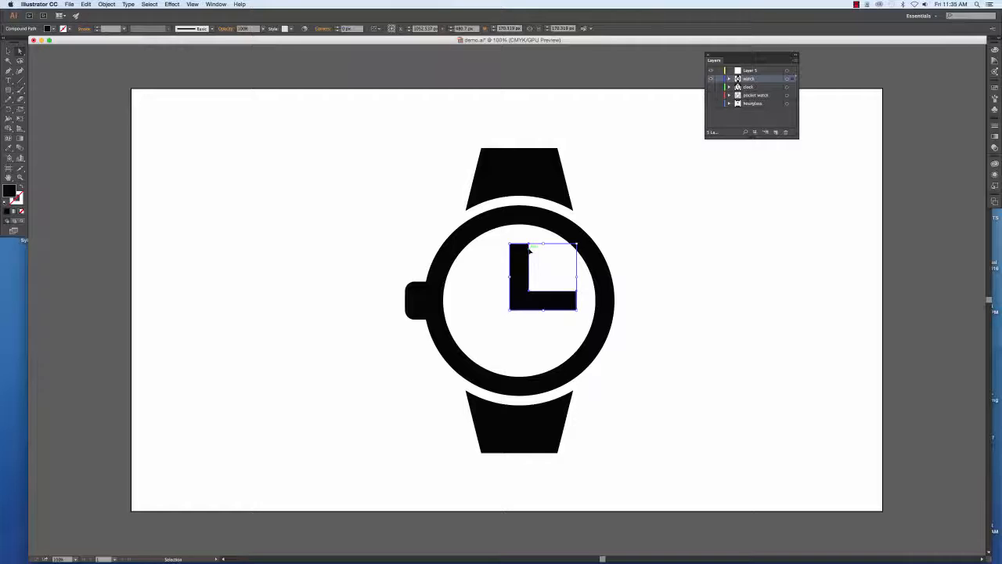
key(Delete)
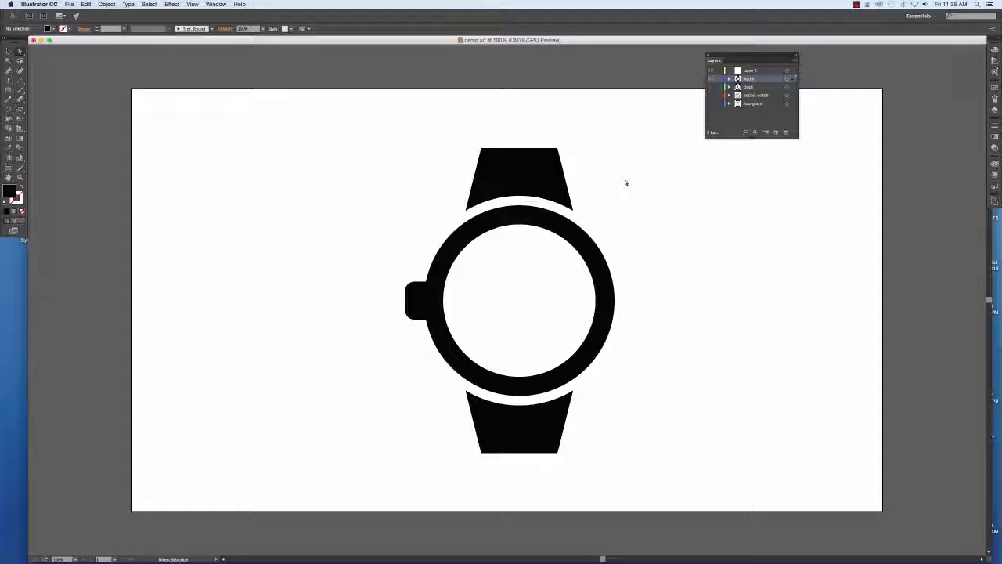
click(86, 4)
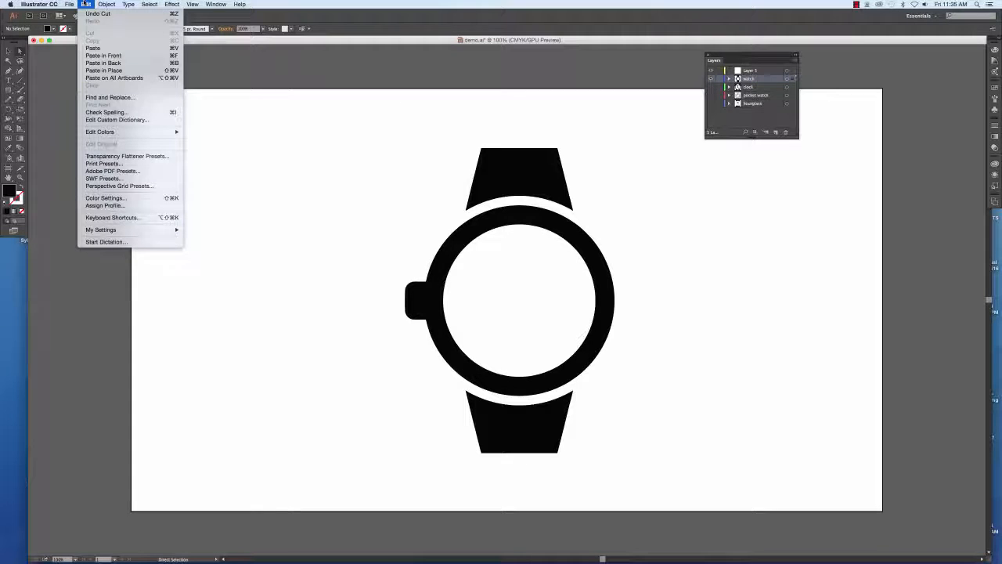
click(103, 70)
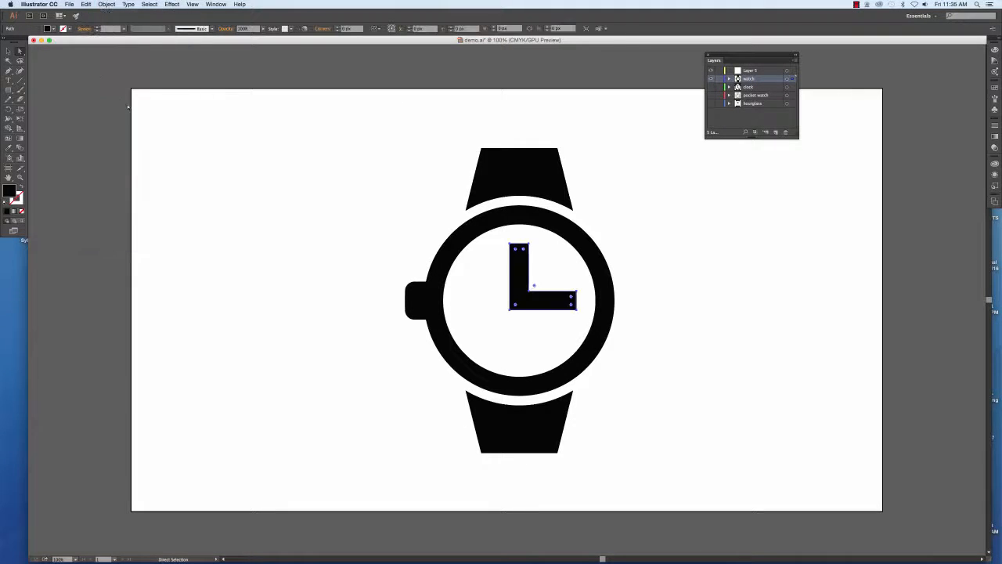
key(super+z)
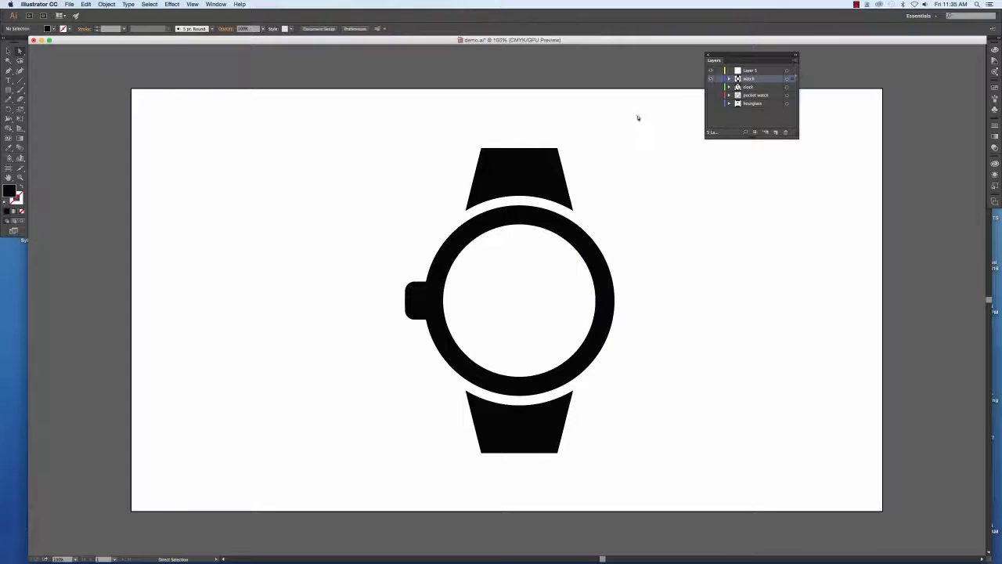
Step: Paste the cut L-shaped hands in place on the new, empty Layer 5
click(754, 72)
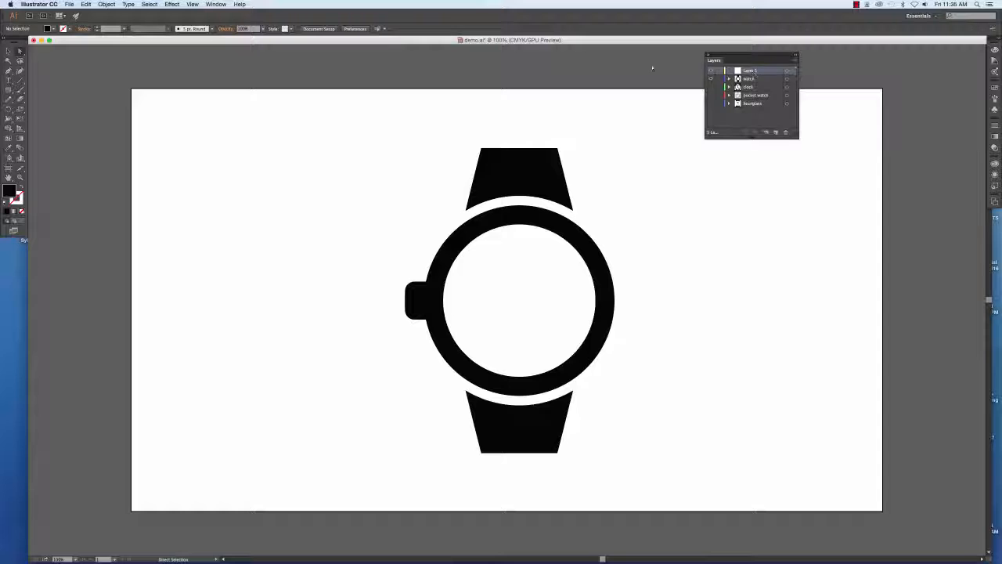
click(86, 4)
click(104, 71)
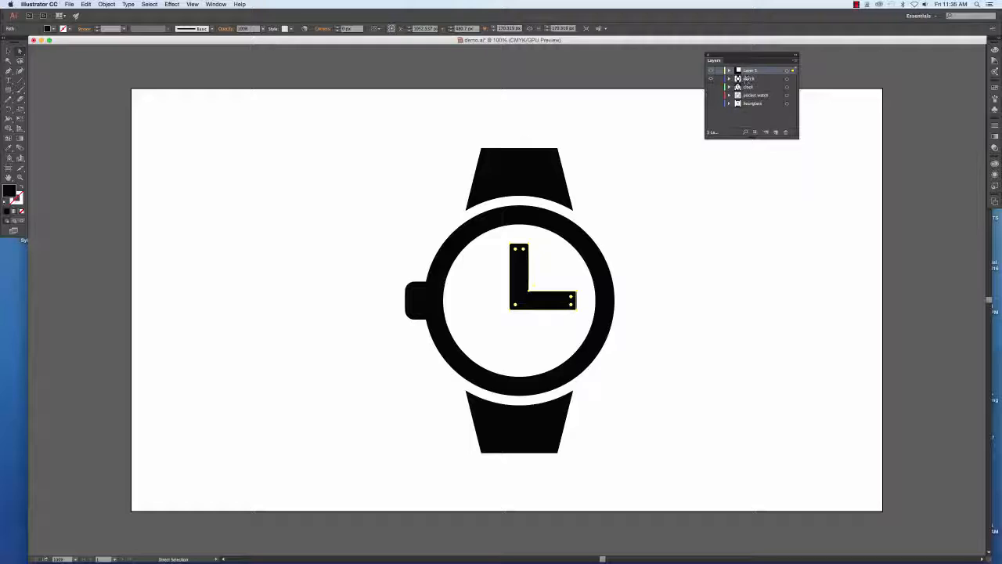
Step: Rename the layer holding the pasted hands as "watch hands" and deselect the artwork
double_click(747, 71)
text(wat)
text(ch hands)
key(Return)
click(650, 187)
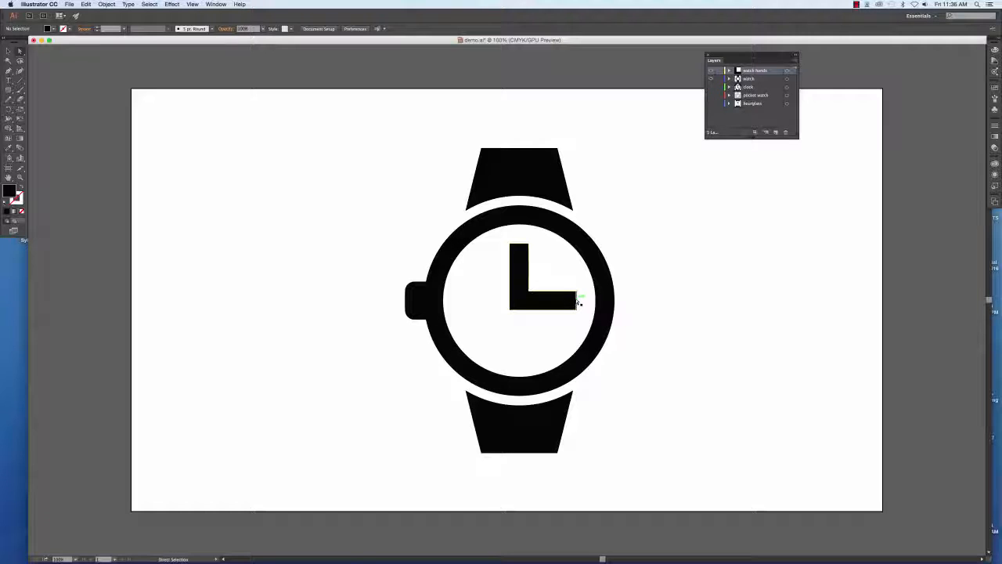
Step: Duplicate the watch hands layer, hide the copy and make the original layer active
drag(766, 71, 775, 132)
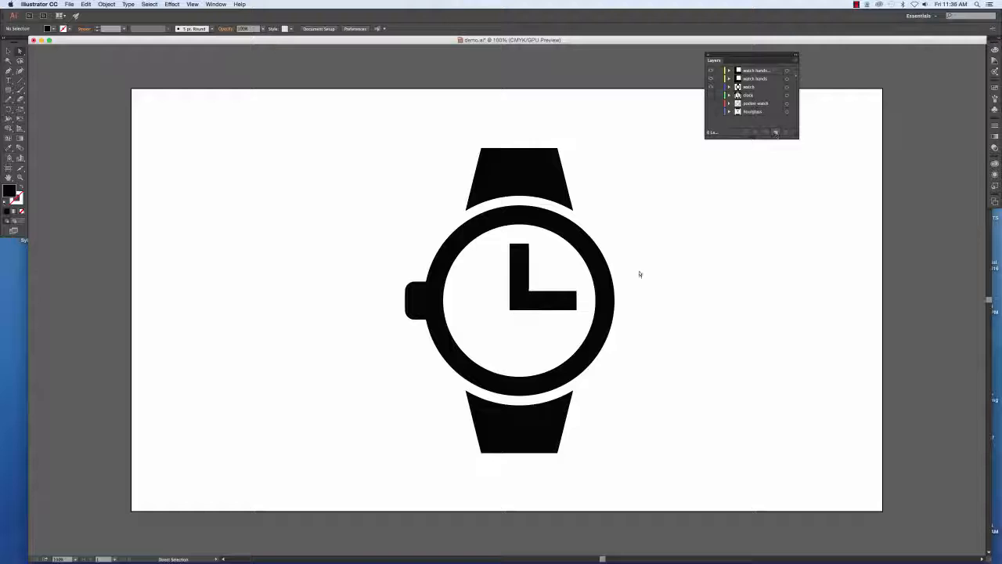
click(578, 298)
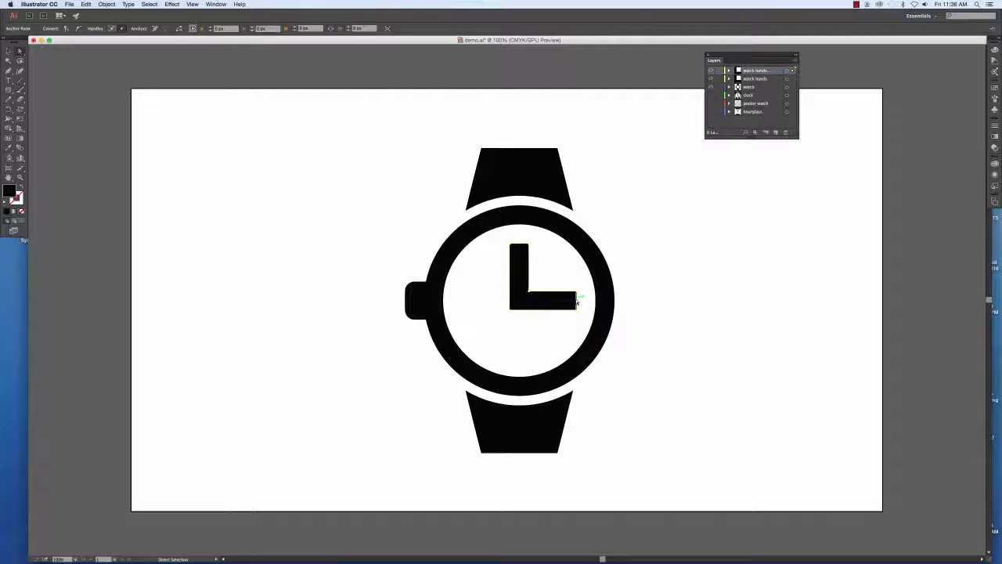
click(711, 70)
click(755, 79)
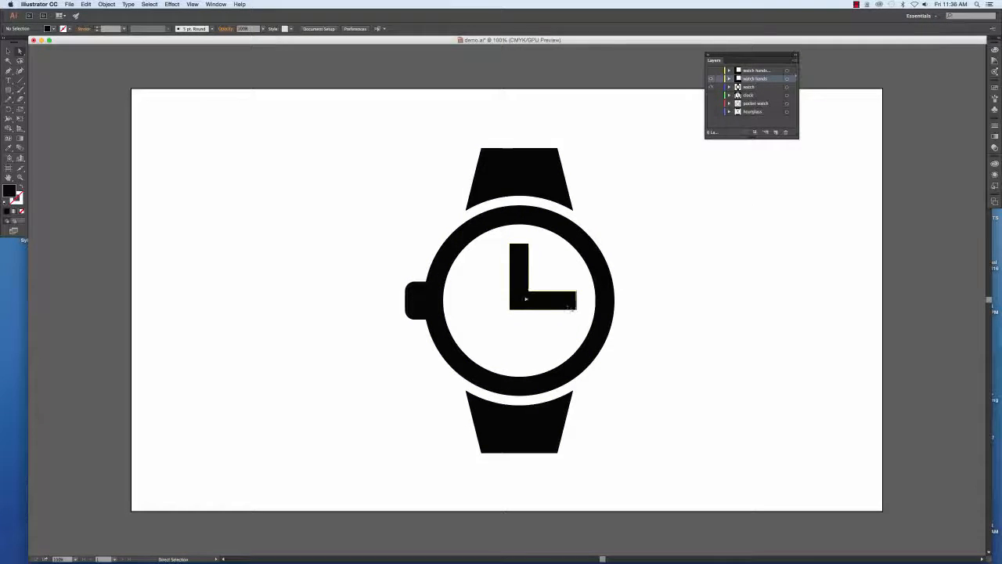
Step: Delete the two anchor points at the horizontal hand's outer end from the L-shaped path
click(580, 298)
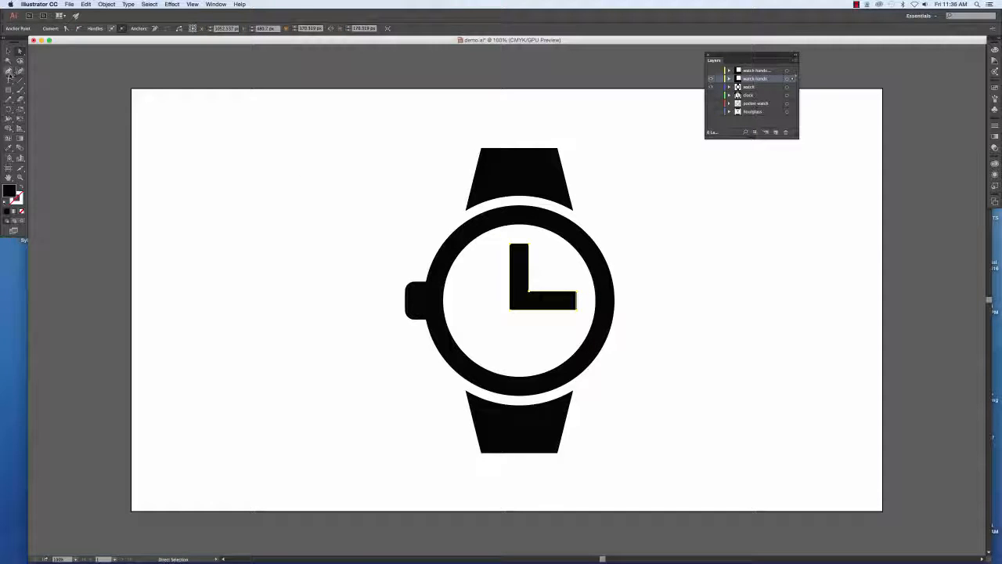
click(9, 72)
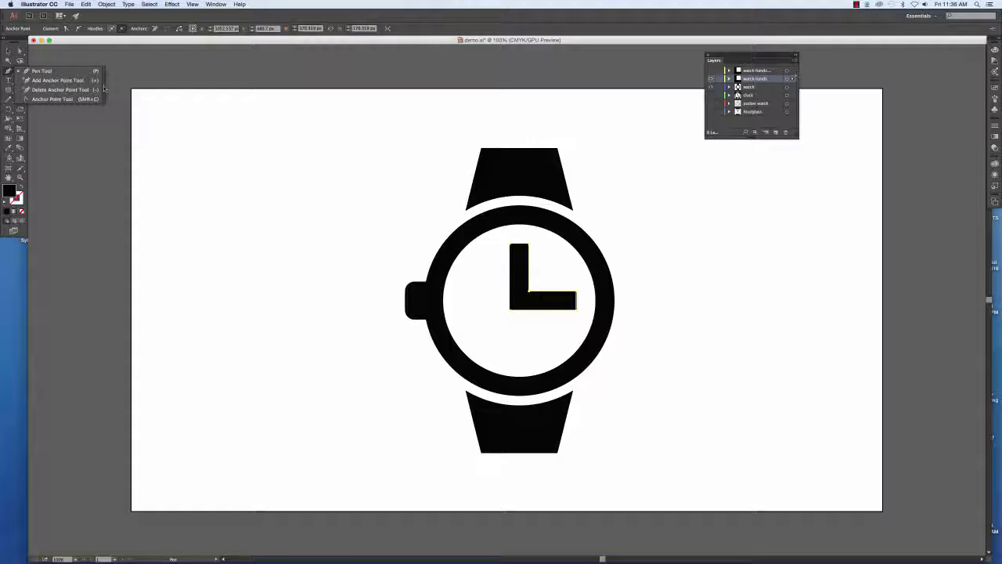
click(104, 88)
drag(43, 79, 387, 199)
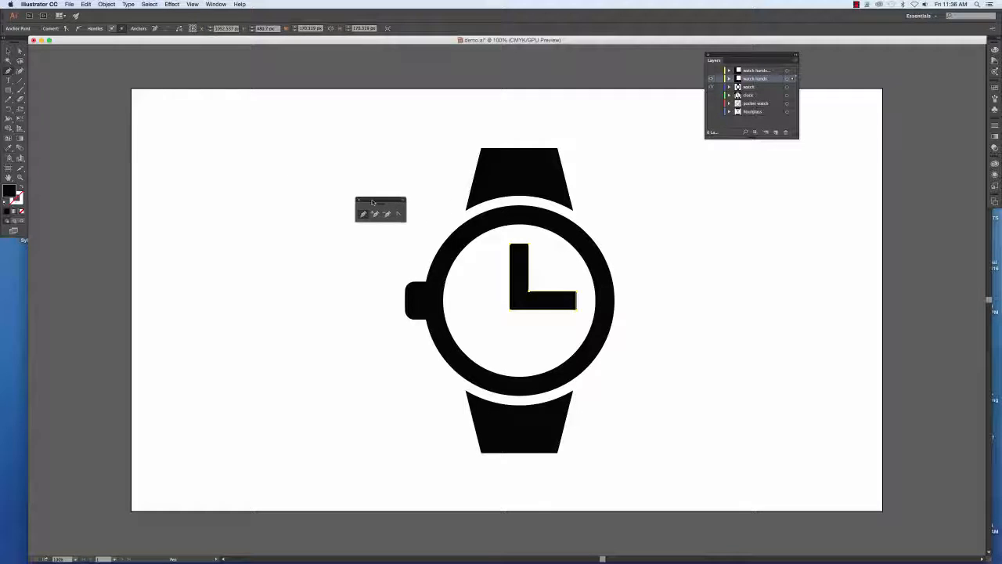
click(387, 215)
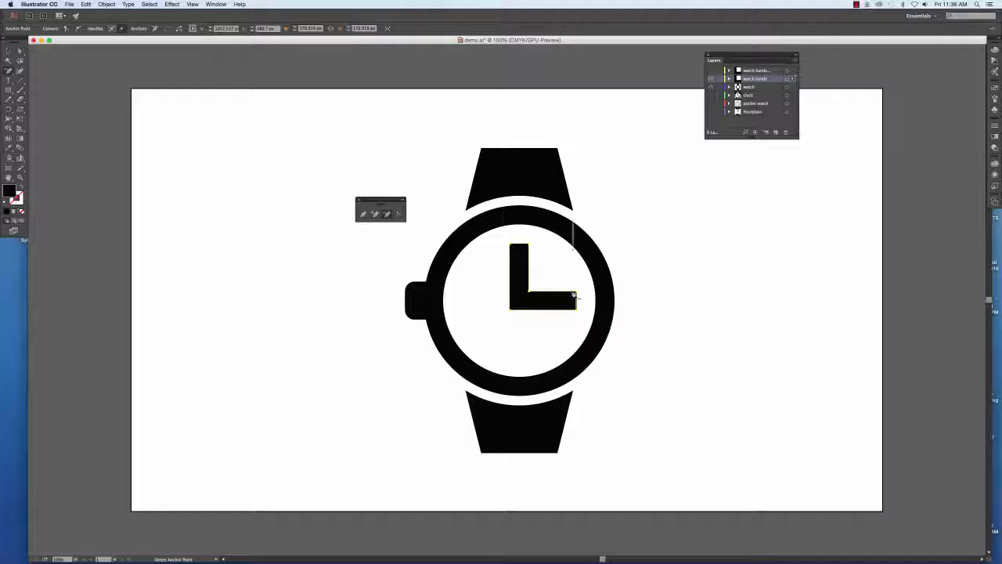
click(576, 292)
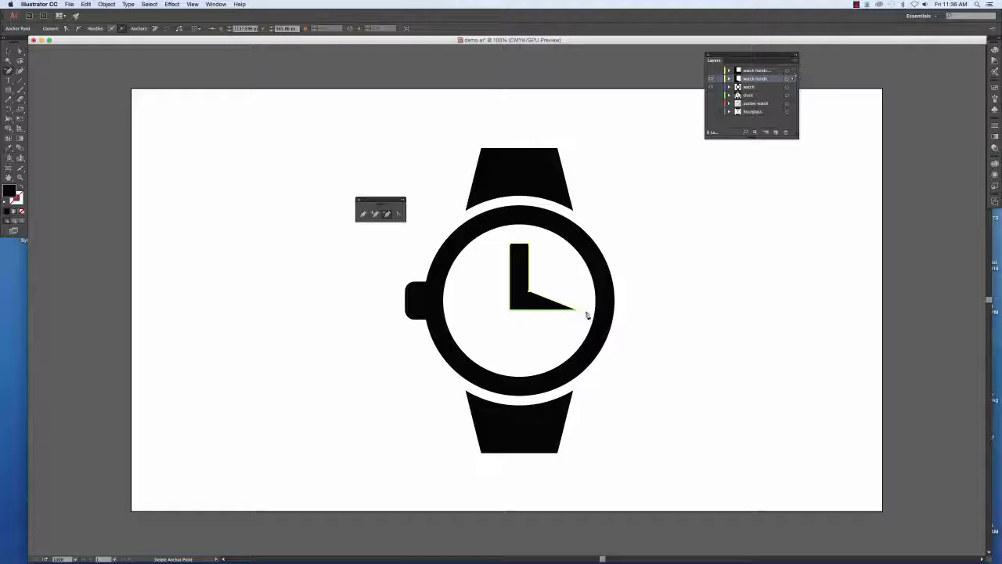
click(578, 313)
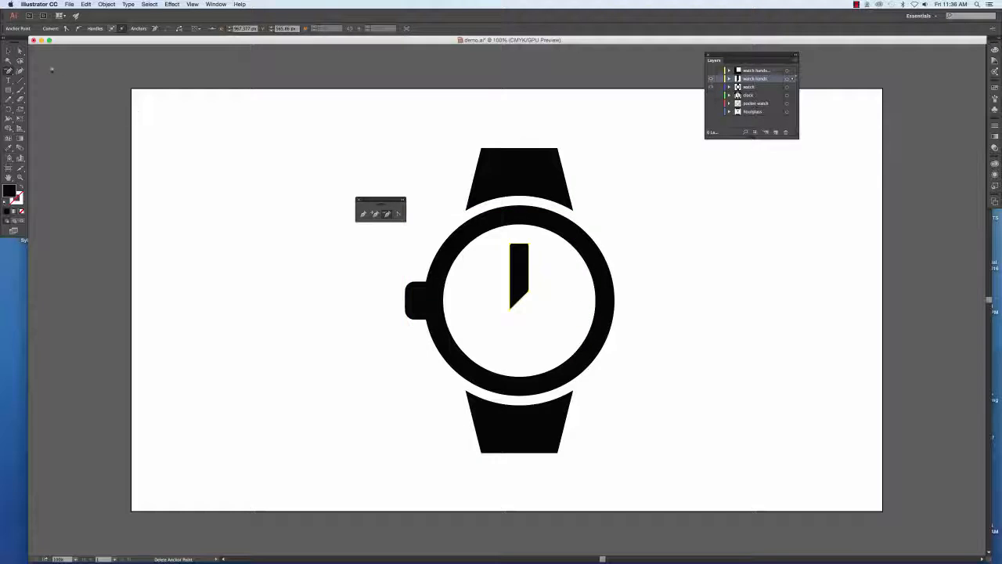
Step: Move the remaining shape's inner corner anchor down level with its lowest corner to square off the vertical hand
click(20, 51)
drag(528, 291, 530, 308)
click(695, 243)
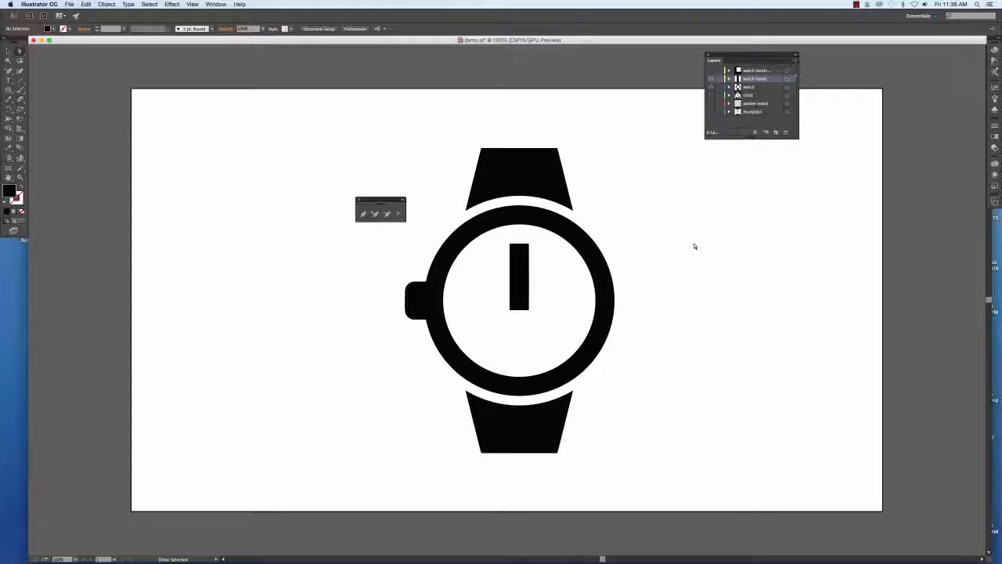
Step: Rename the layer containing the vertical hand as "hour hand"
double_click(755, 78)
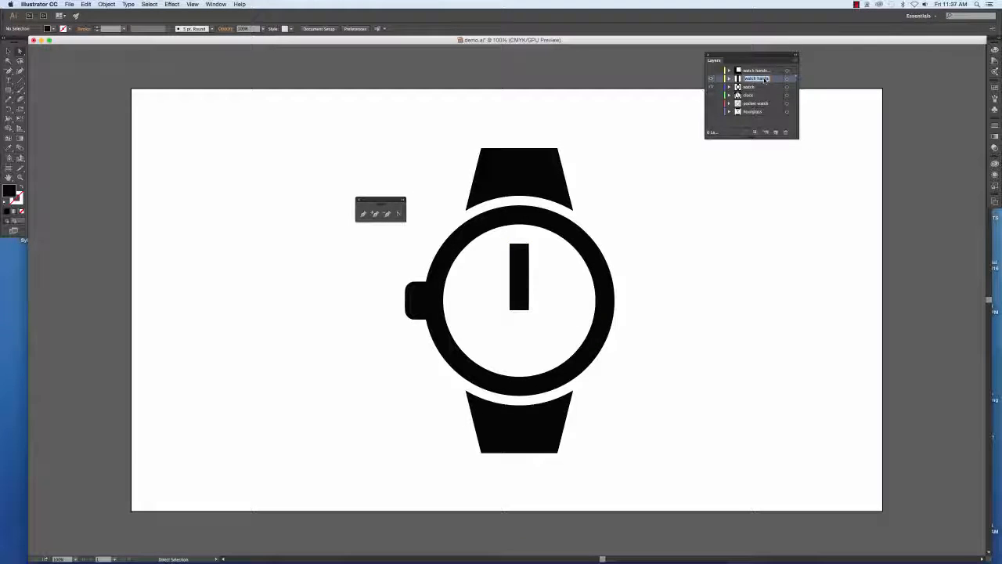
text(hour hand)
key(Return)
Step: Hide the hour hand layer, then show the duplicated watch hands layer and make it active
click(711, 78)
click(711, 71)
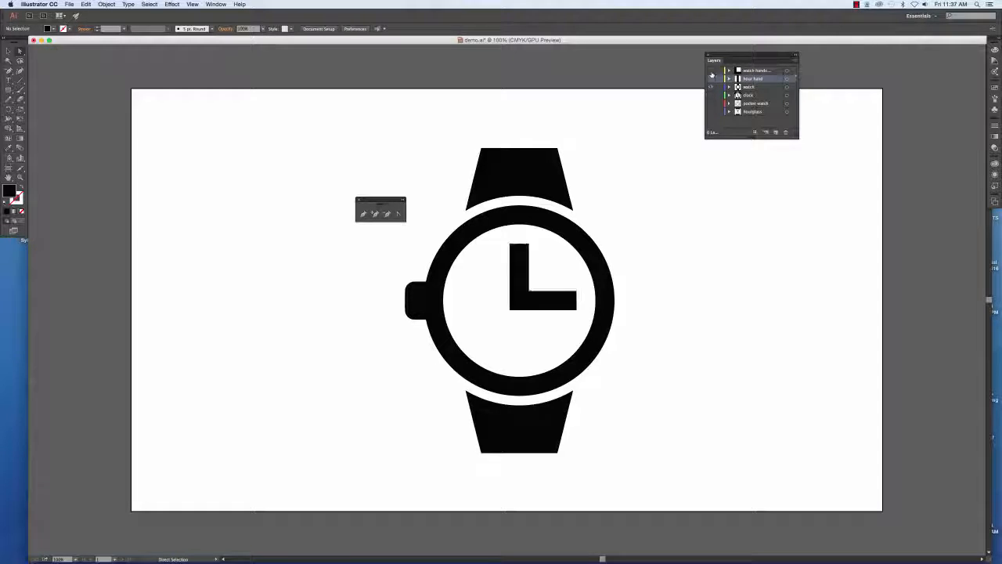
click(755, 71)
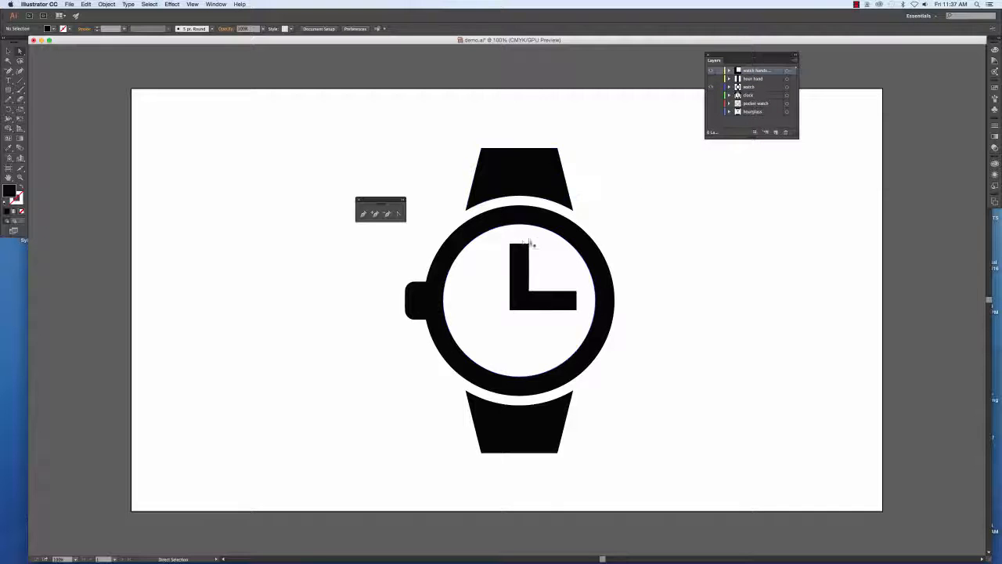
Step: Delete the two anchor points at the vertical hand's upper end from the duplicated L-shaped path
click(530, 244)
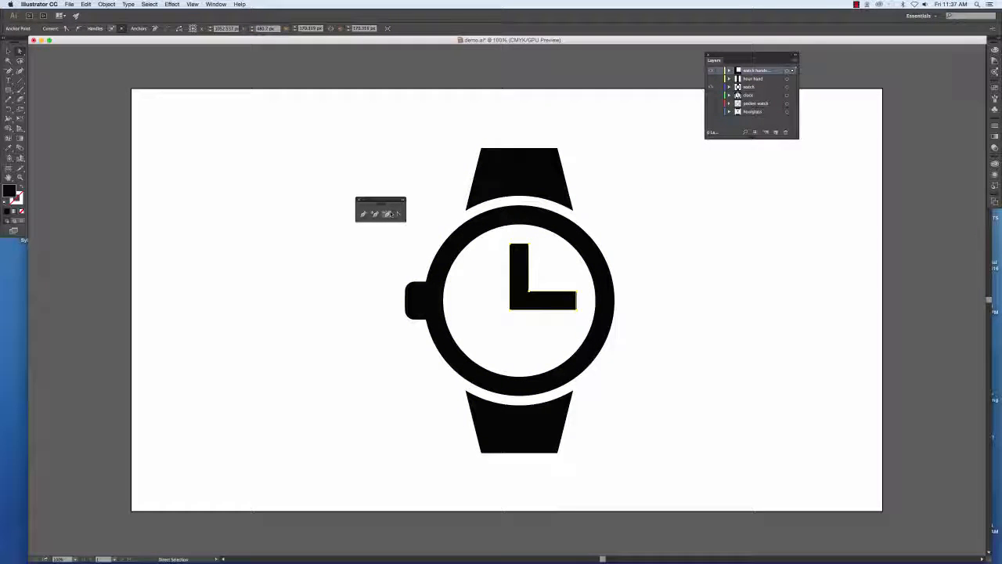
click(387, 213)
click(510, 245)
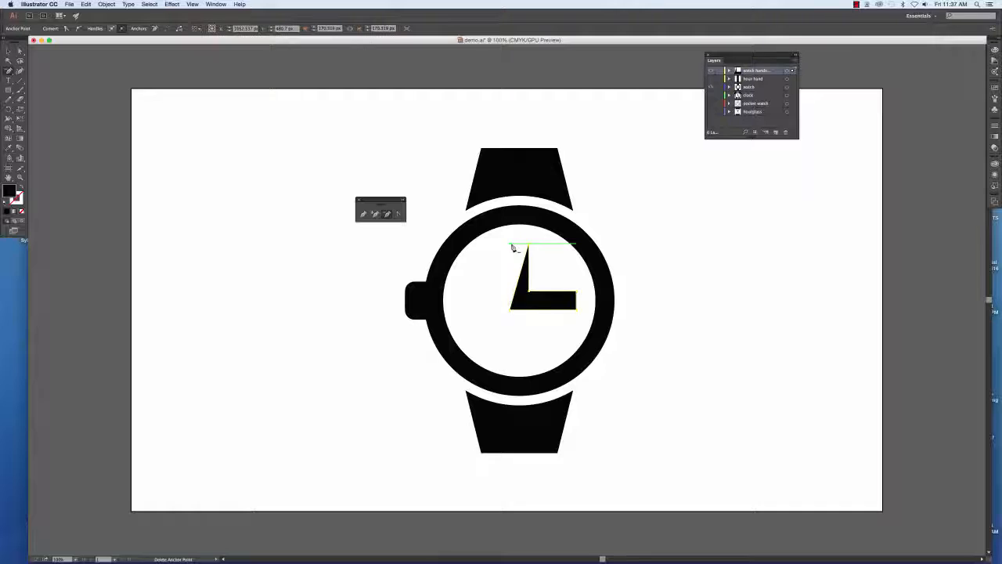
click(529, 246)
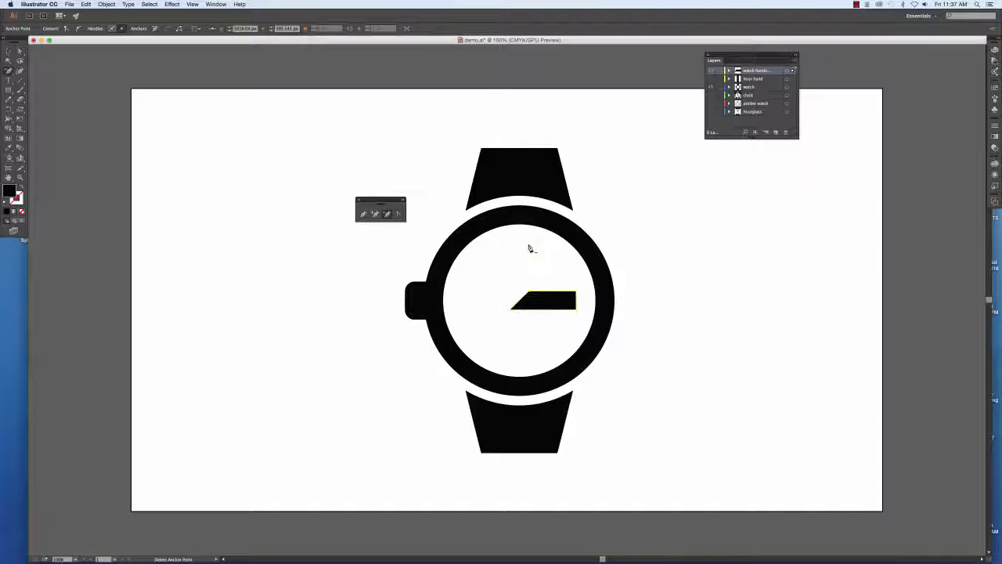
Step: Move the slanted end's lower corner anchor directly beneath the inner corner, making the horizontal hand a rectangle
key(a)
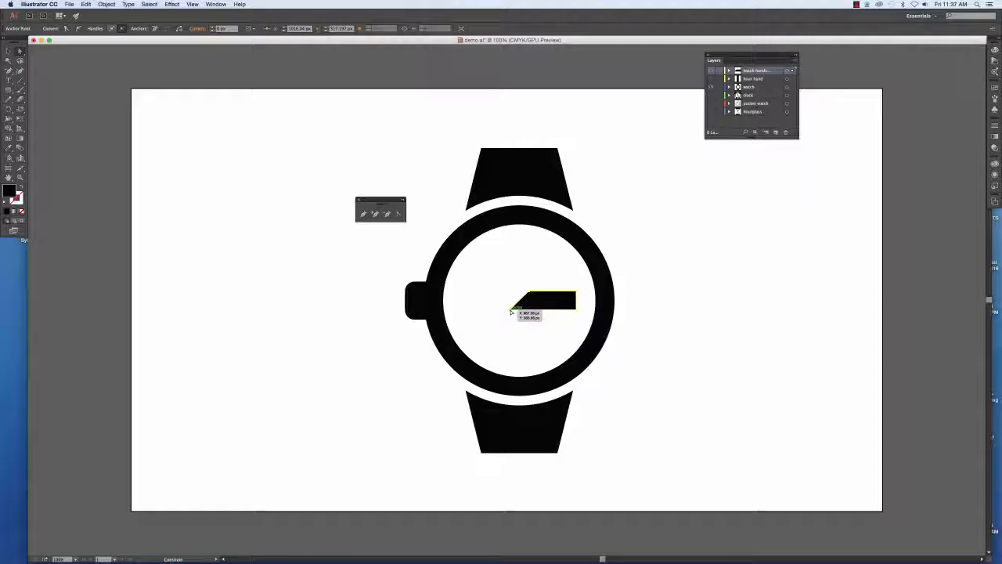
drag(511, 312, 529, 311)
drag(530, 311, 529, 309)
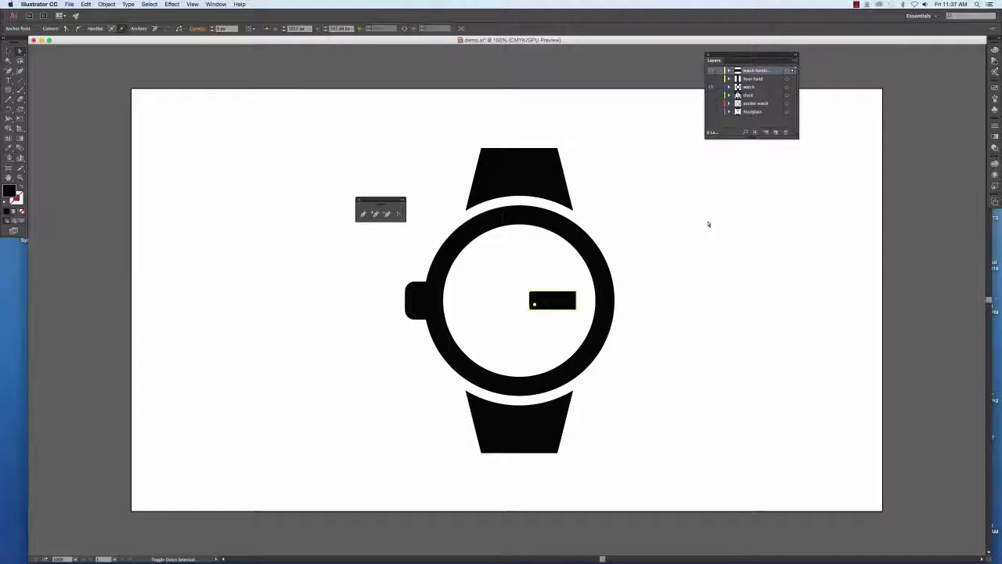
click(720, 216)
Step: Rename the layer containing the horizontal hand as "minute hand" and show the hour hand layer again
double_click(748, 71)
text(mi)
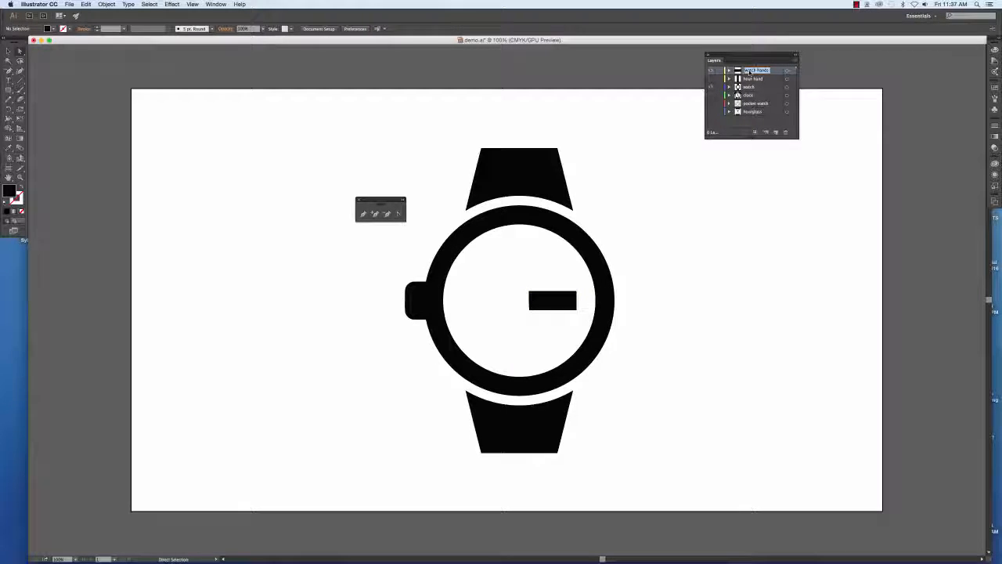
text(nute hand)
key(Return)
click(711, 78)
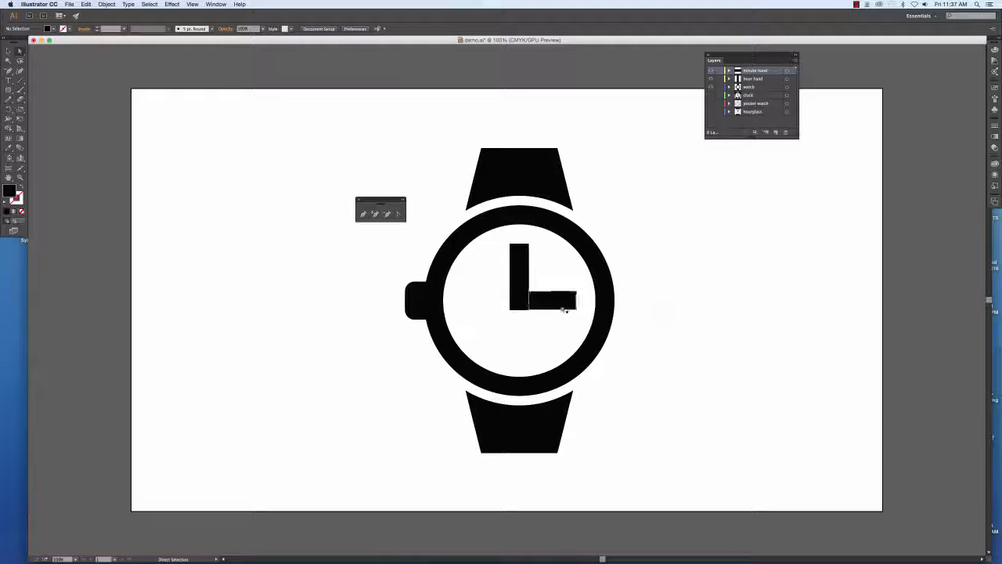
Step: Stretch the horizontal hand's inner edge slightly into the vertical hand, and toggle both hand layers' visibility to check the overlap
drag(529, 291, 526, 291)
click(637, 296)
click(711, 71)
click(710, 71)
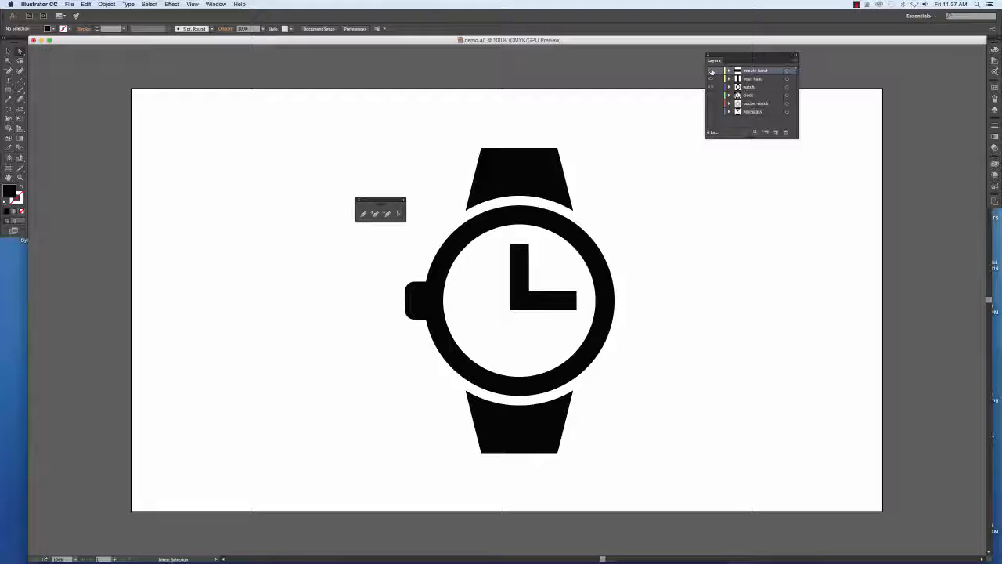
click(762, 88)
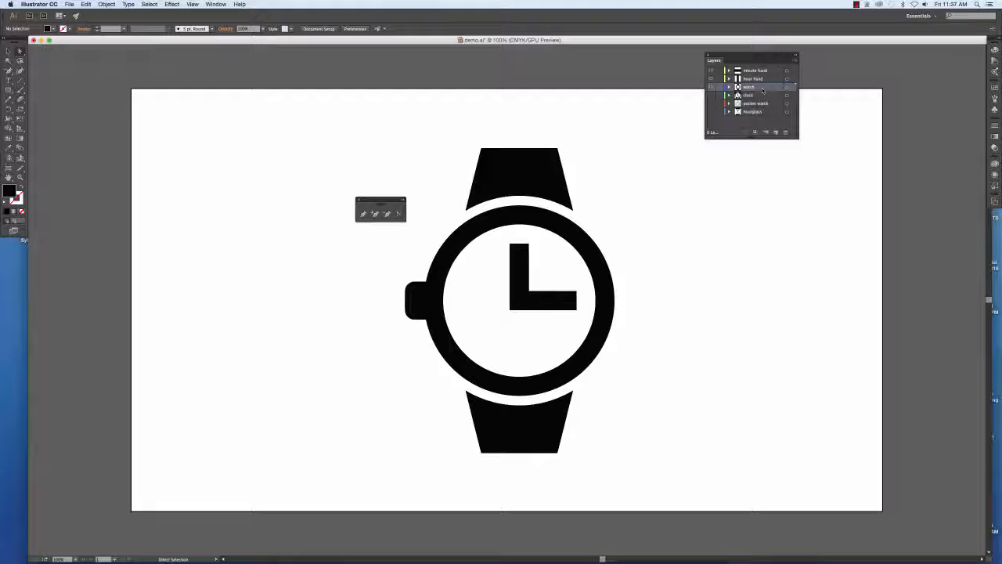
click(711, 79)
click(711, 79)
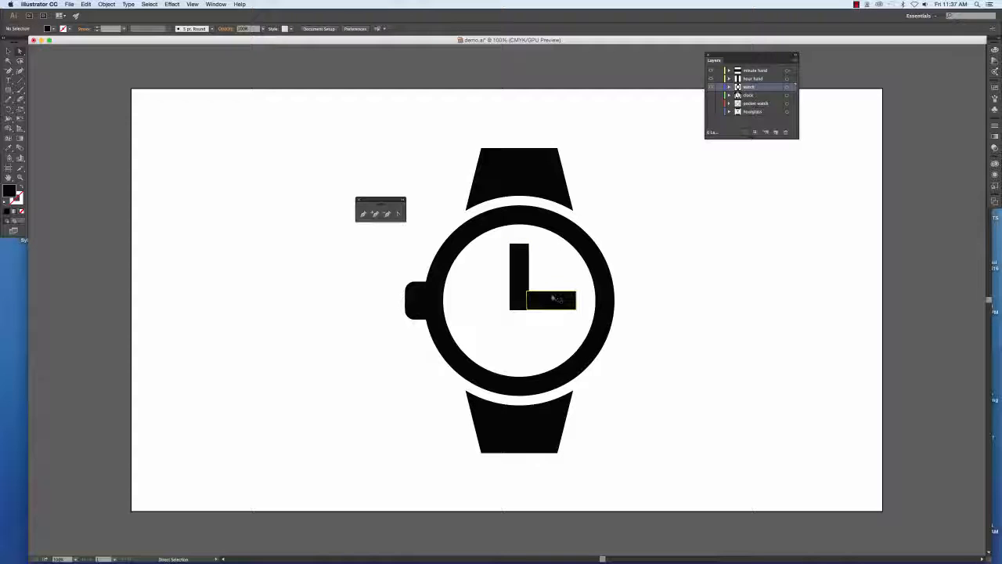
Step: Extend the horizontal hand's inner edge further, to about the middle of the vertical hand's width, then deselect it and activate the Selection tool
click(533, 298)
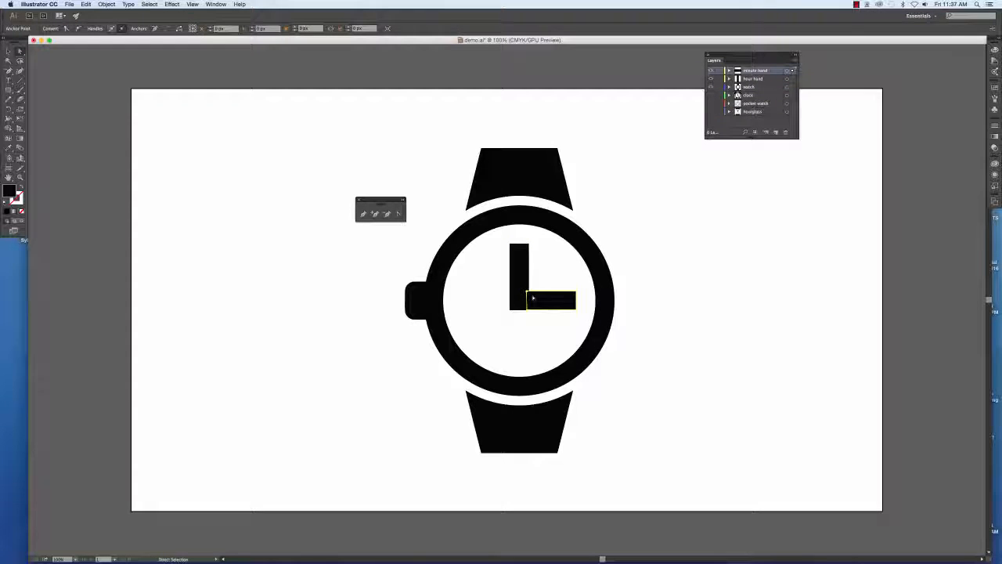
click(626, 306)
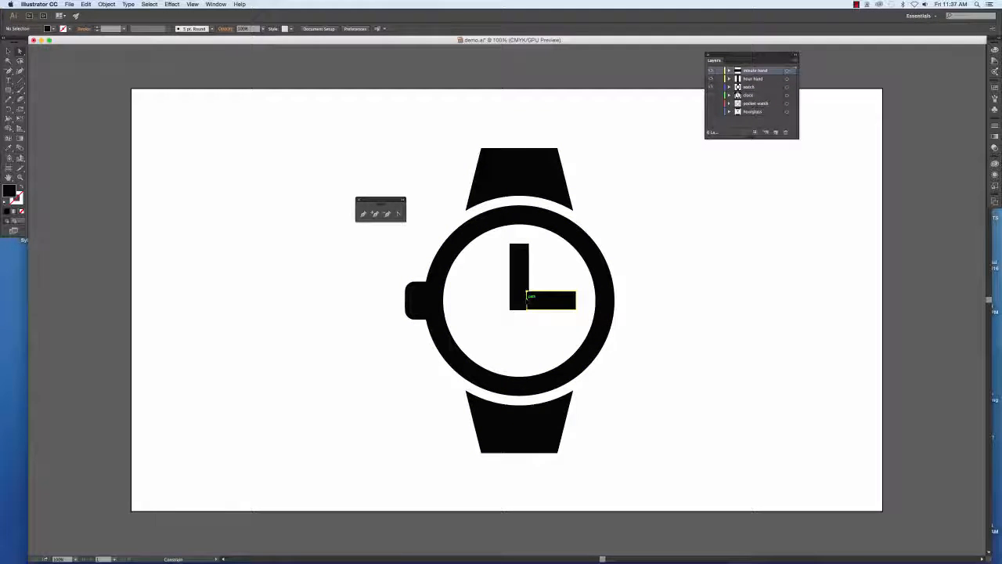
mouse_move(528, 296)
mouse_down()
mouse_move(510, 298)
mouse_move(519, 298)
mouse_up()
click(650, 290)
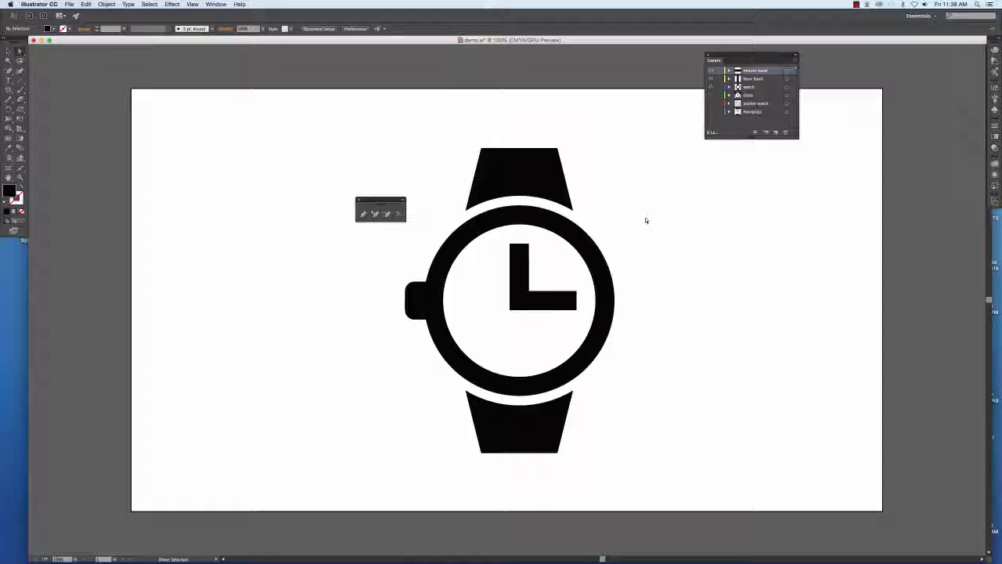
key(v)
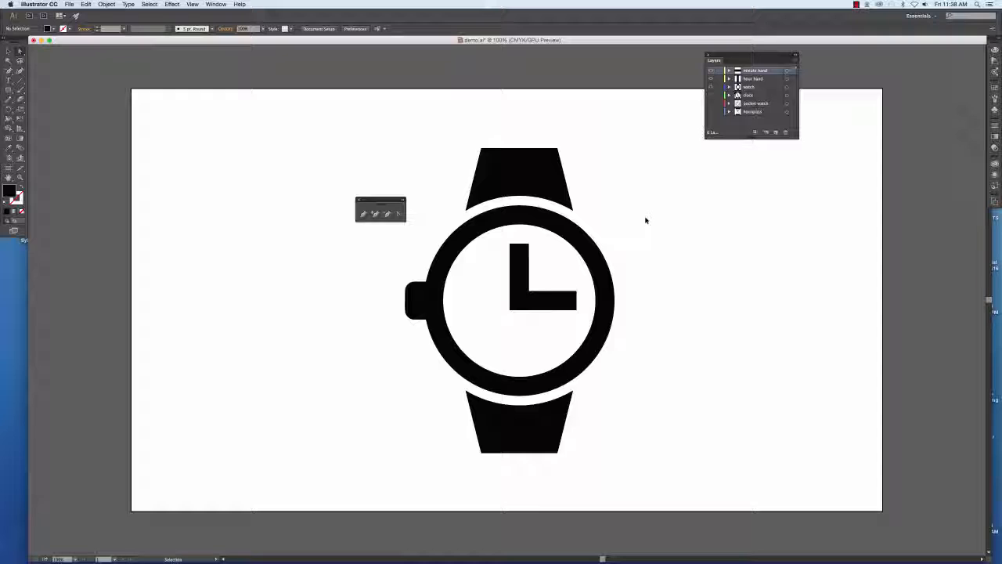